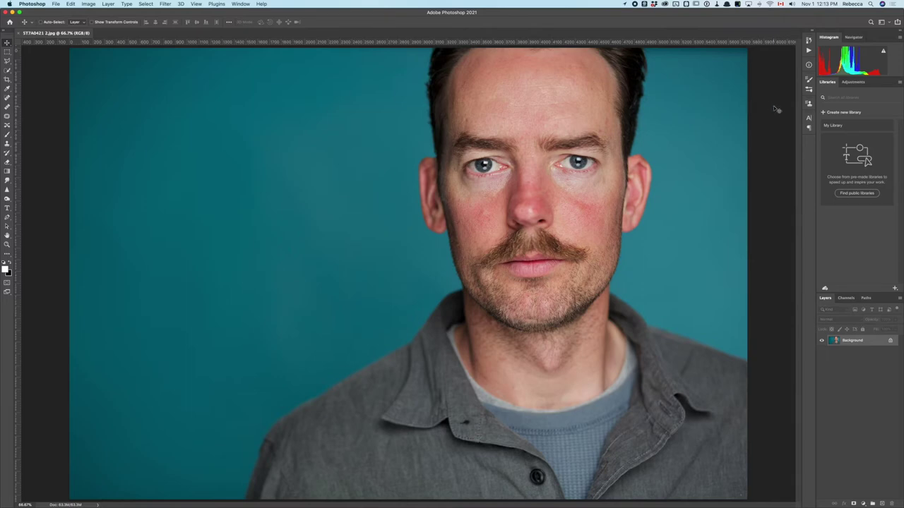
# Add a Hue/Saturation adjustment layer and switch its channel from Master to Reds.
pyautogui.click(862, 504)
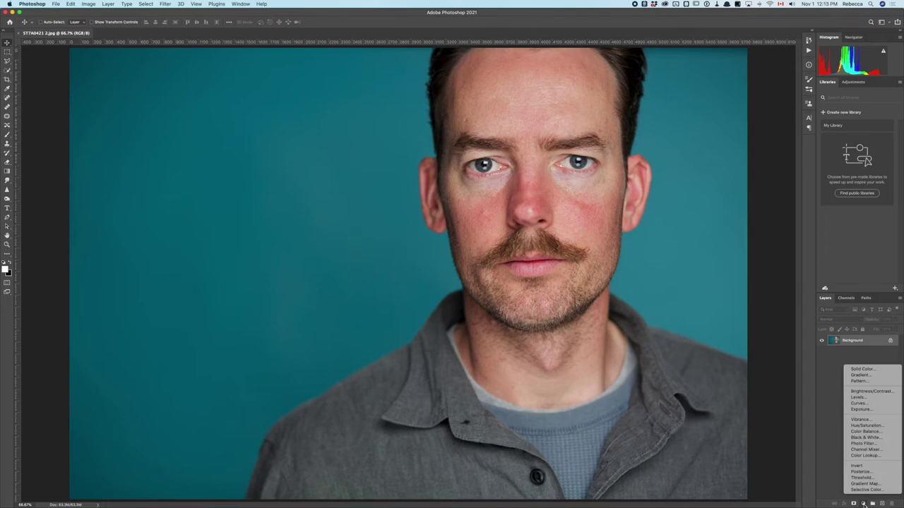
pyautogui.click(866, 427)
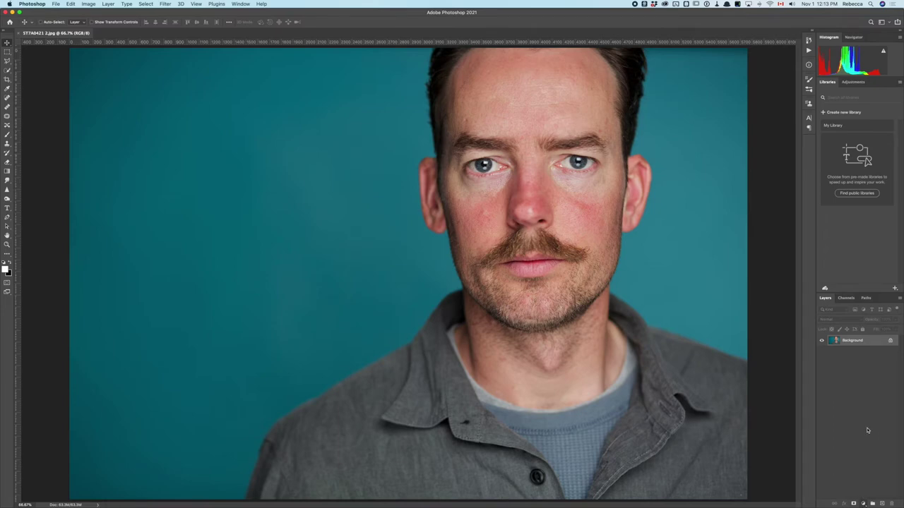
pyautogui.moveTo(640, 250); pyautogui.dragTo(728, 231)
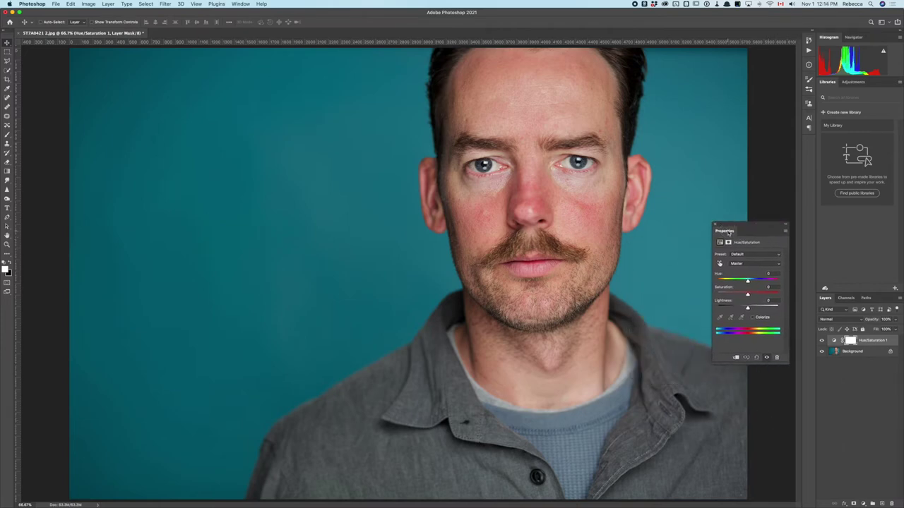
pyautogui.click(761, 264)
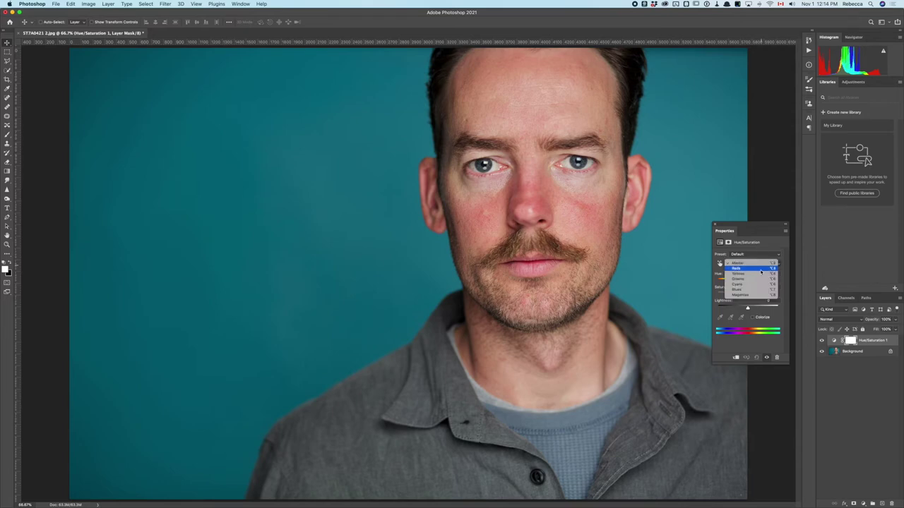
pyautogui.click(760, 270)
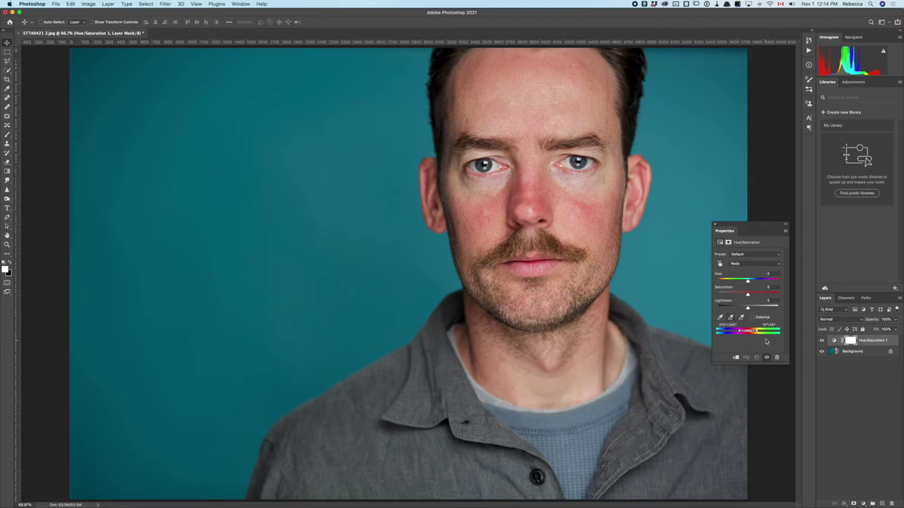
# Sample the forehead skin with the eyedropper, then push the Reds Hue to -180.
pyautogui.click(730, 318)
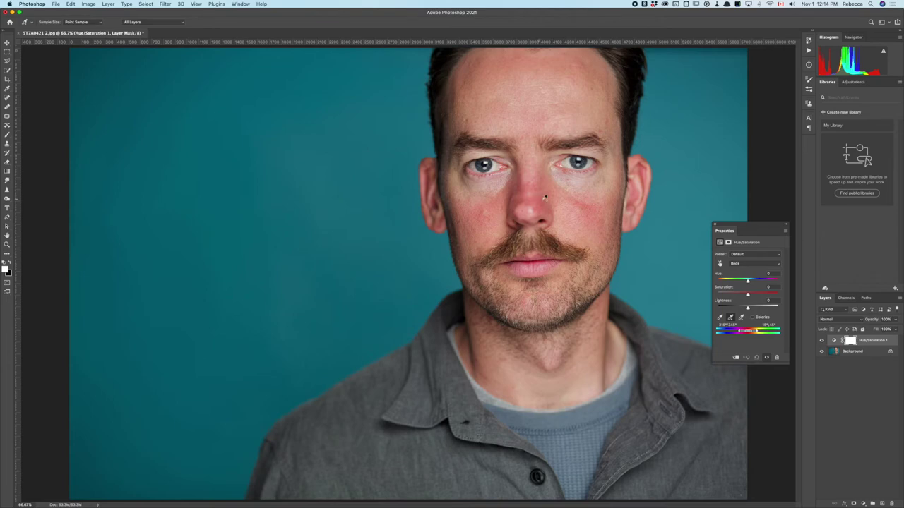
pyautogui.click(742, 319)
pyautogui.click(494, 75)
pyautogui.moveTo(748, 282); pyautogui.dragTo(713, 281)
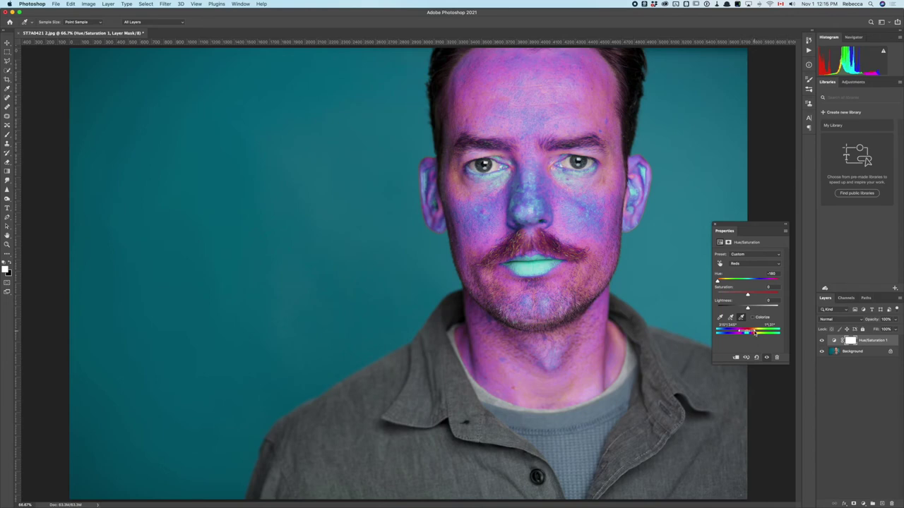
# Drag the Reds colour-range handles inward to fit the flushed skin.
pyautogui.moveTo(754, 332); pyautogui.dragTo(755, 331)
pyautogui.moveTo(754, 333); pyautogui.dragTo(751, 333)
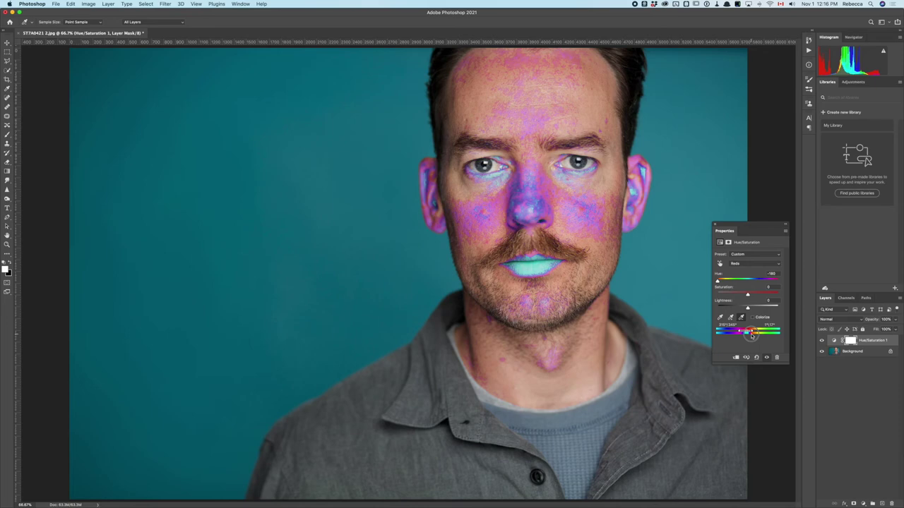
pyautogui.moveTo(751, 335); pyautogui.dragTo(750, 335)
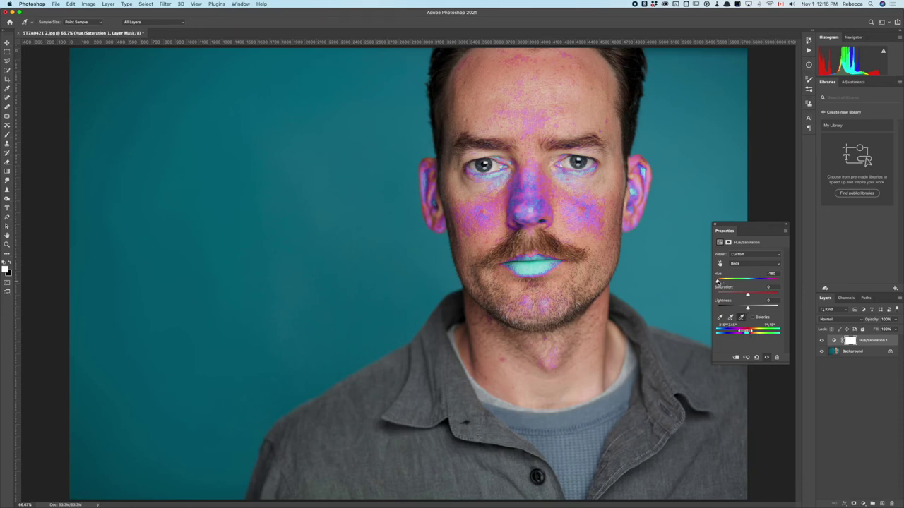
# Test the Hue slider and settle the Reds Hue at about +8.
pyautogui.moveTo(717, 281); pyautogui.dragTo(748, 285)
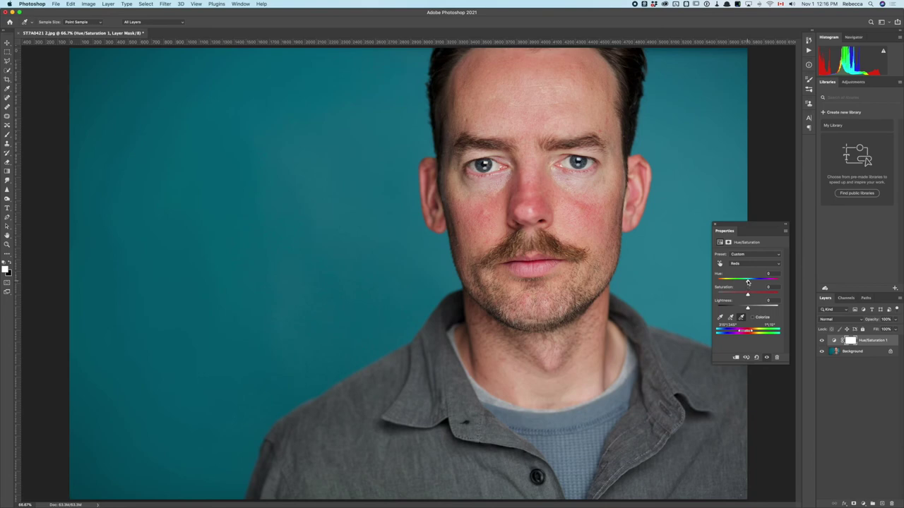
pyautogui.moveTo(747, 282); pyautogui.dragTo(788, 284)
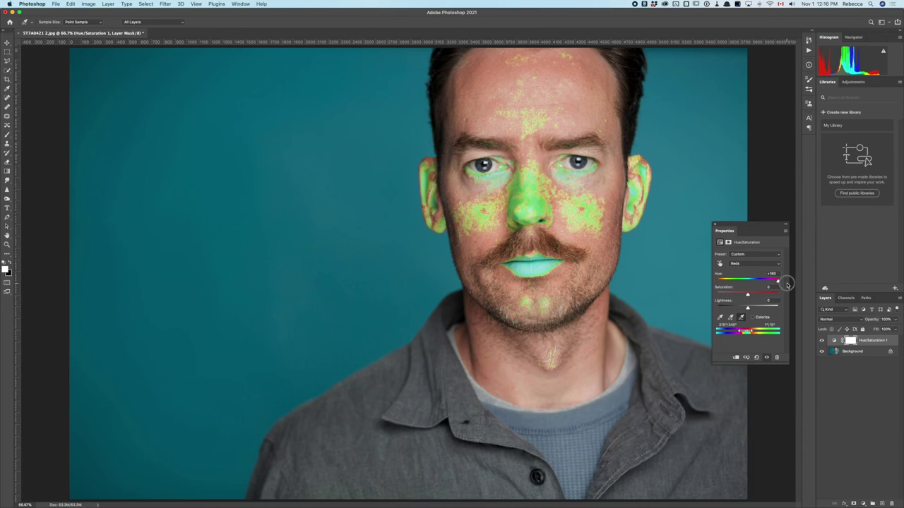
pyautogui.moveTo(787, 285); pyautogui.dragTo(750, 285)
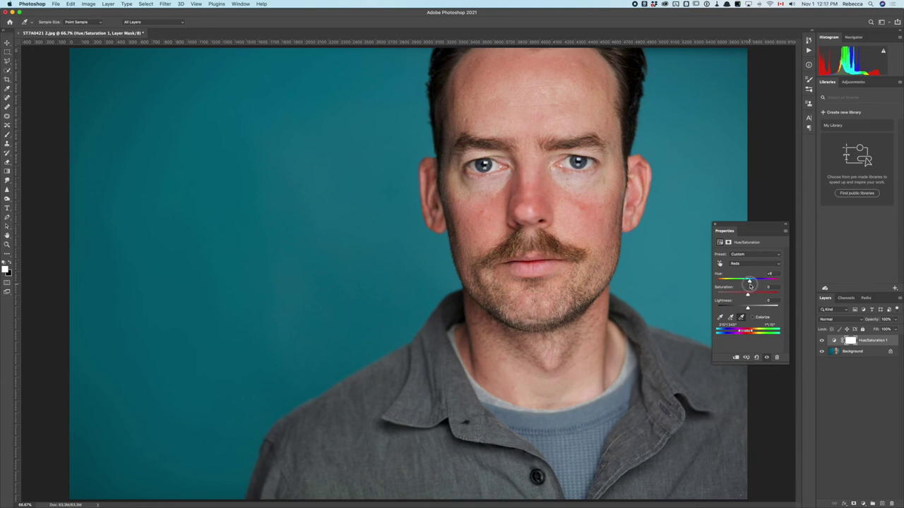
# Set the Reds Hue to +14 and paint black over the lips on the layer mask.
pyautogui.moveTo(749, 285); pyautogui.dragTo(752, 285)
pyautogui.moveTo(751, 284); pyautogui.dragTo(751, 283)
pyautogui.press('b')
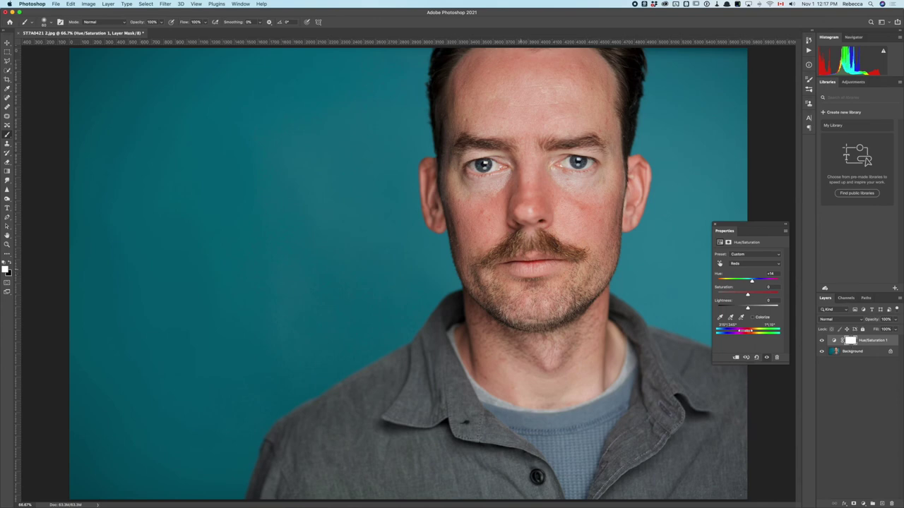
pyautogui.press('x')
pyautogui.moveTo(503, 262)
pyautogui.mouseDown()
pyautogui.moveTo(530, 268)
pyautogui.moveTo(551, 255)
pyautogui.moveTo(560, 266)
pyautogui.moveTo(506, 259)
pyautogui.moveTo(529, 267)
pyautogui.moveTo(555, 249)
pyautogui.moveTo(505, 258)
pyautogui.moveTo(539, 267)
pyautogui.mouseUp()
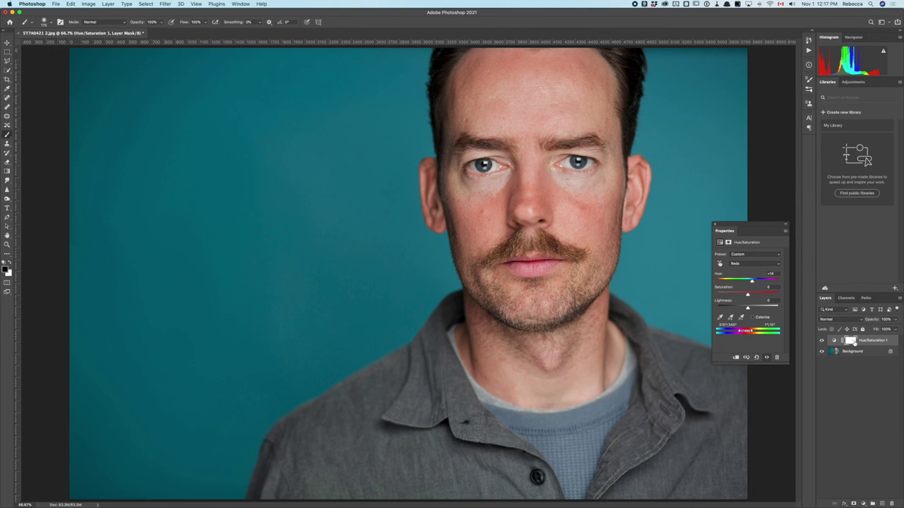
# Check the lip mask as a rubylith overlay and on its own, then return to the photo.
pyautogui.press('\\')
pyautogui.press('x')
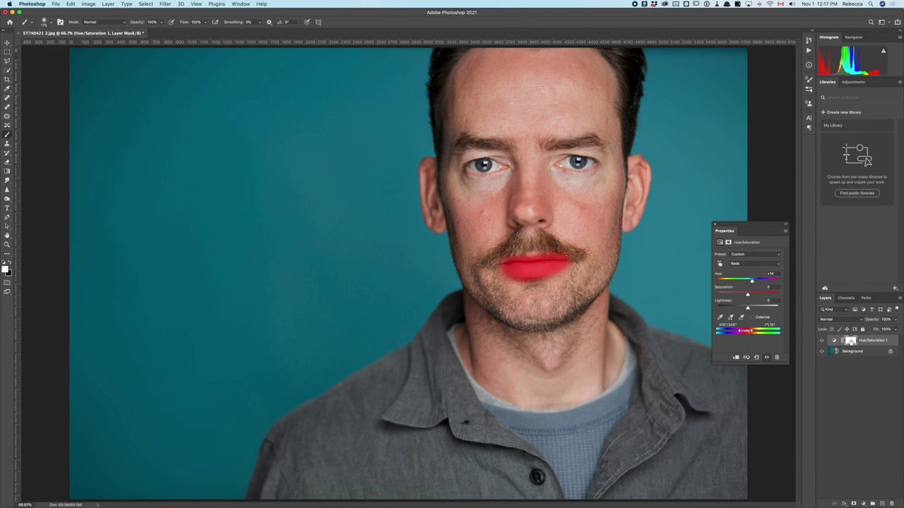
pyautogui.press('\\')
pyautogui.press('x')
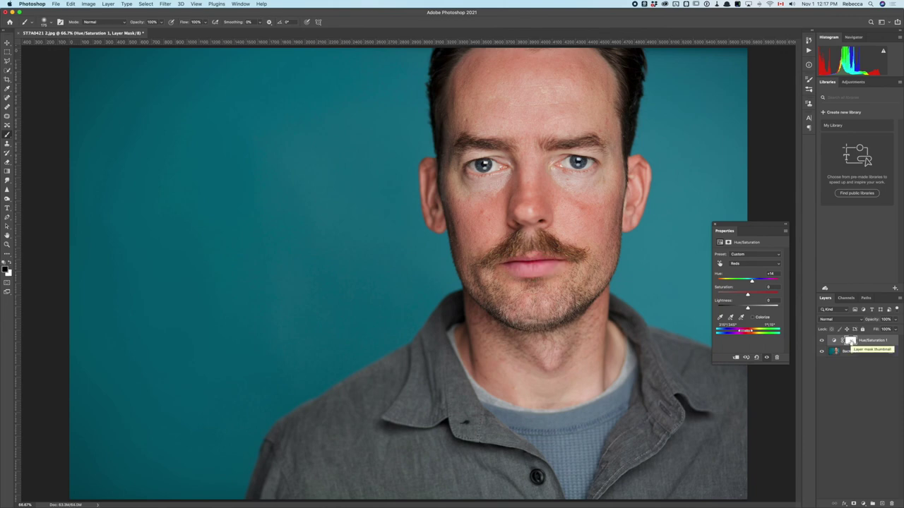
pyautogui.keyDown('alt'); pyautogui.click(849, 341); pyautogui.keyUp('alt')
pyautogui.keyDown('alt'); pyautogui.click(850, 340); pyautogui.keyUp('alt')
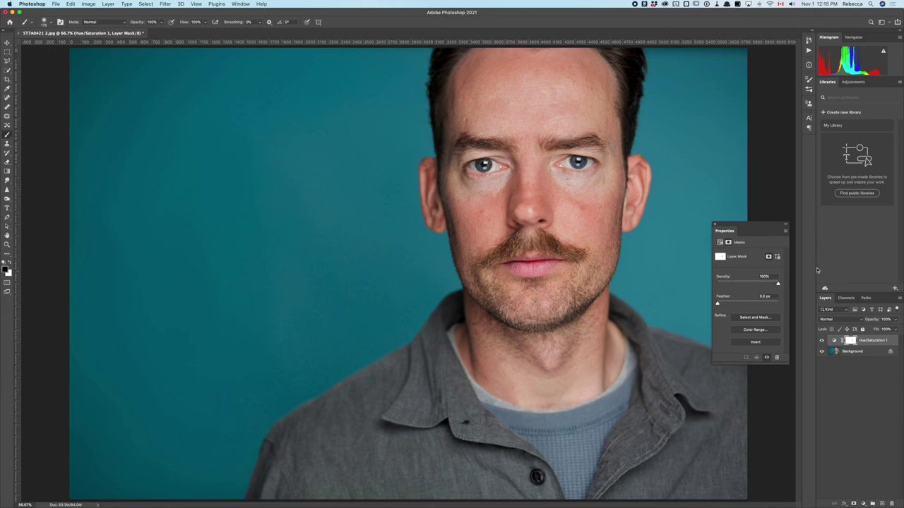
# Toggle the Hue/Saturation layer to compare before and after, leaving it on.
pyautogui.click(821, 340)
pyautogui.click(821, 341)
pyautogui.click(821, 340)
pyautogui.click(821, 341)
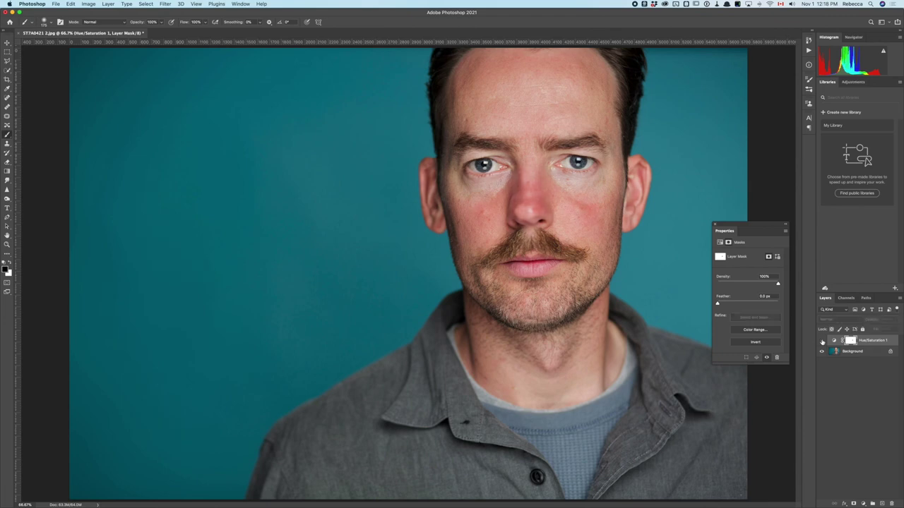
pyautogui.click(821, 341)
pyautogui.click(821, 341)
pyautogui.click(821, 340)
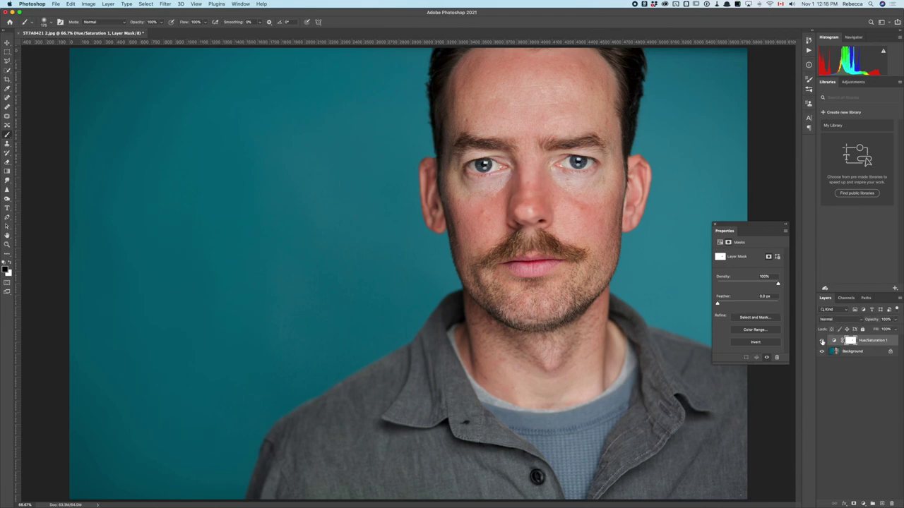